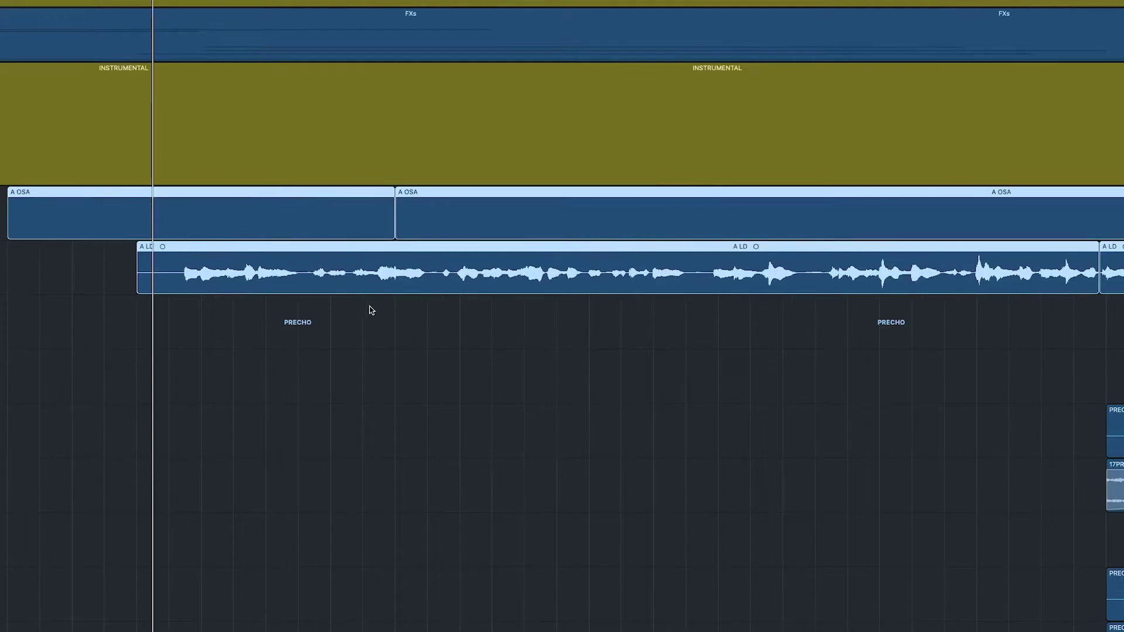
Solo the A LD lead vocal track and play it back
{"action": "scroll", "coordinate": [377, 343], "scroll_direction": "right", "scroll_amount": 5}
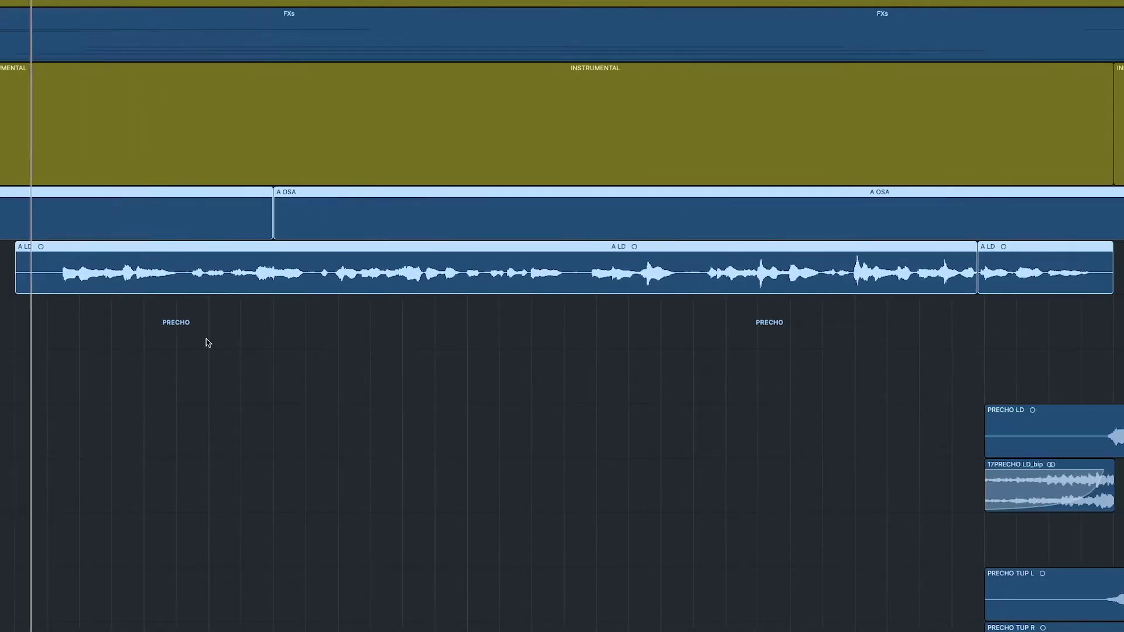
{"action": "key", "text": "Down"}
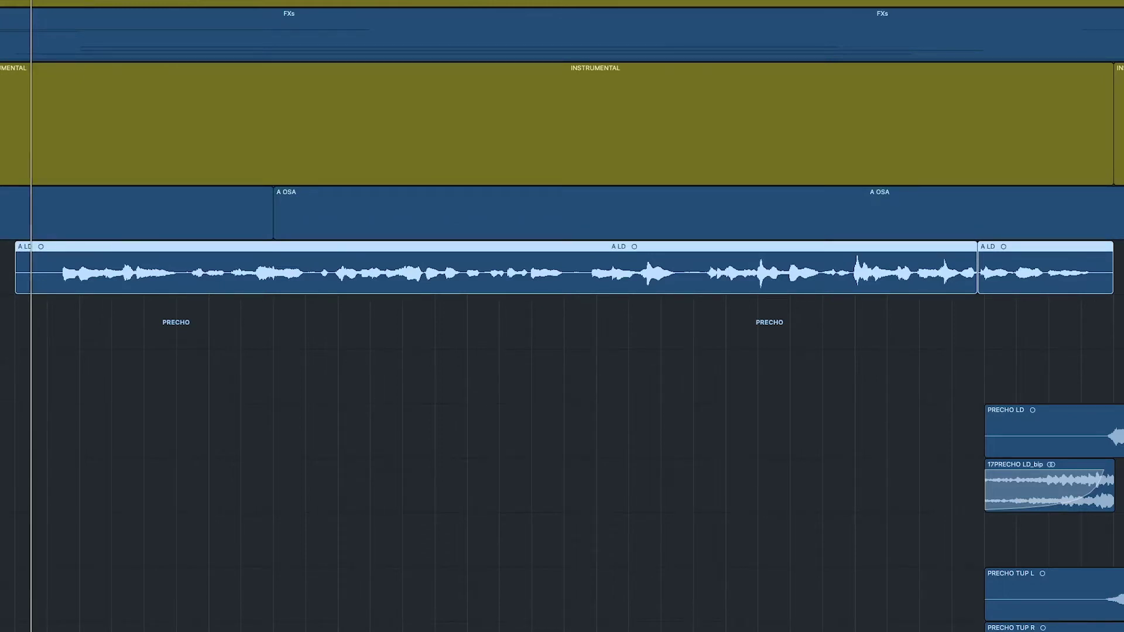
{"action": "key", "text": "s"}
{"action": "key", "text": "space"}
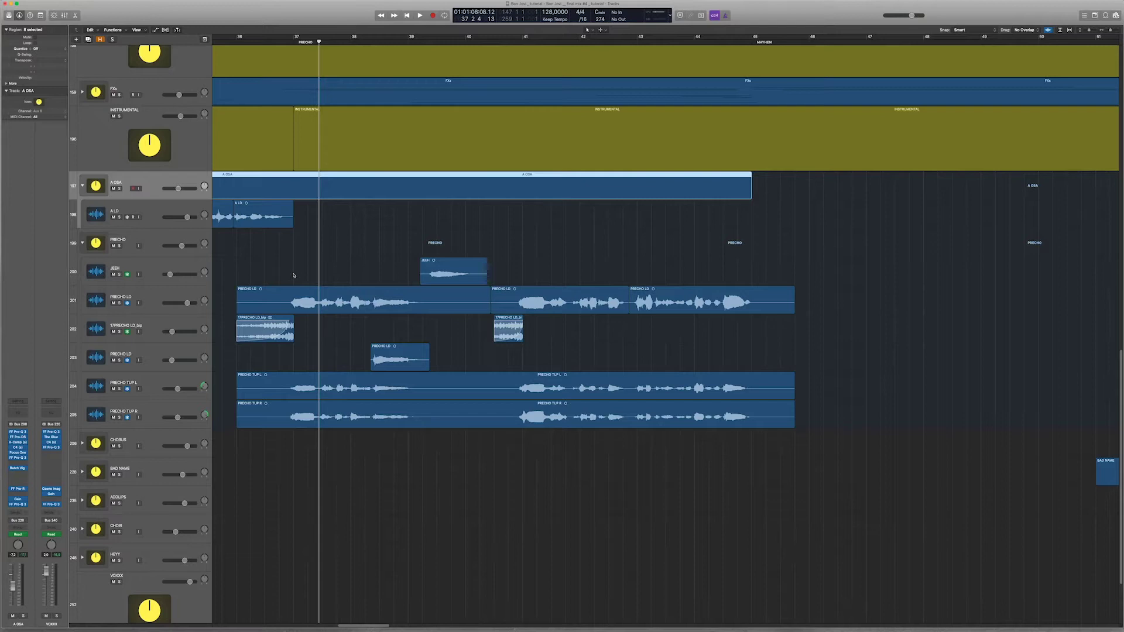
Audition the PRECHO vocal stack in solo, and solo the CHORUS stack
{"action": "scroll", "coordinate": [293, 275], "scroll_direction": "down", "scroll_amount": 1}
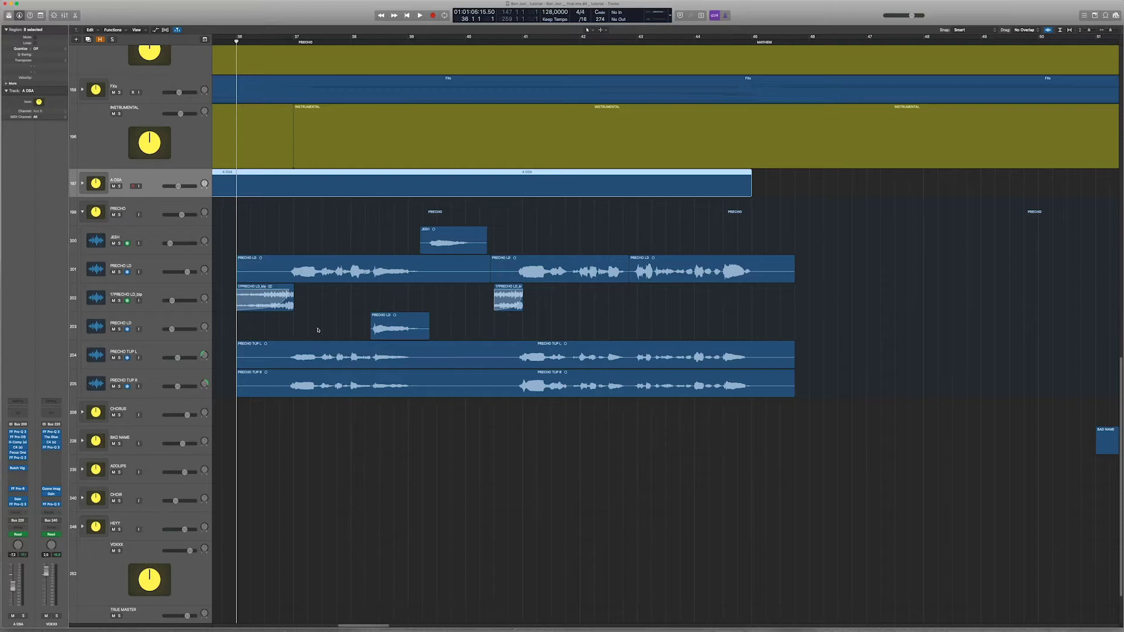
{"action": "scroll", "coordinate": [309, 327], "scroll_direction": "down", "scroll_amount": 1}
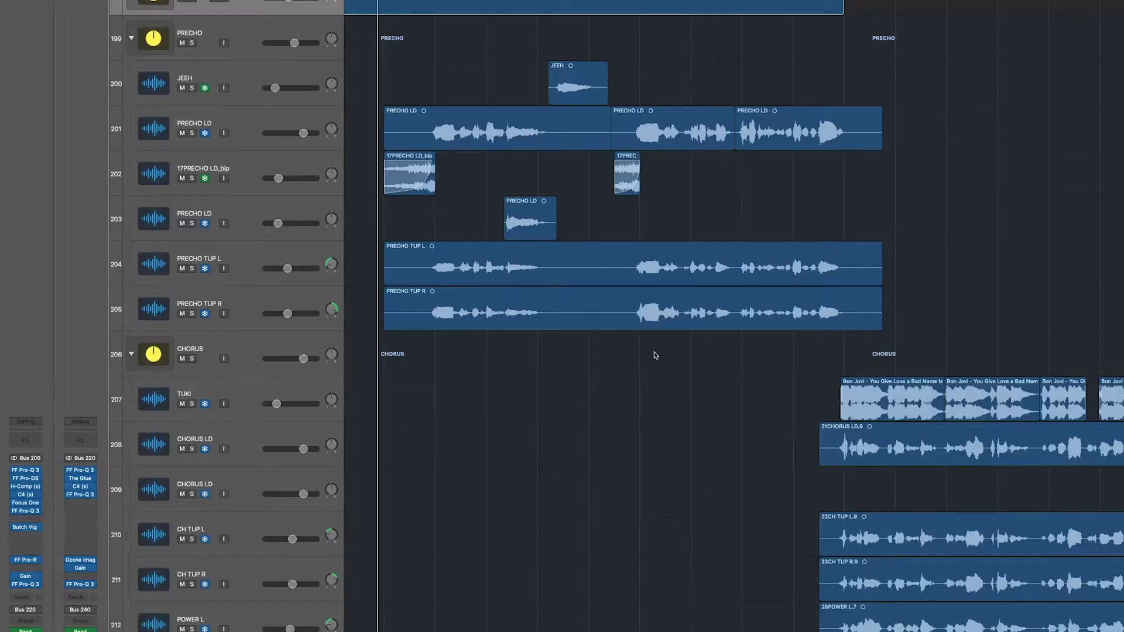
{"action": "left_click", "coordinate": [192, 43]}
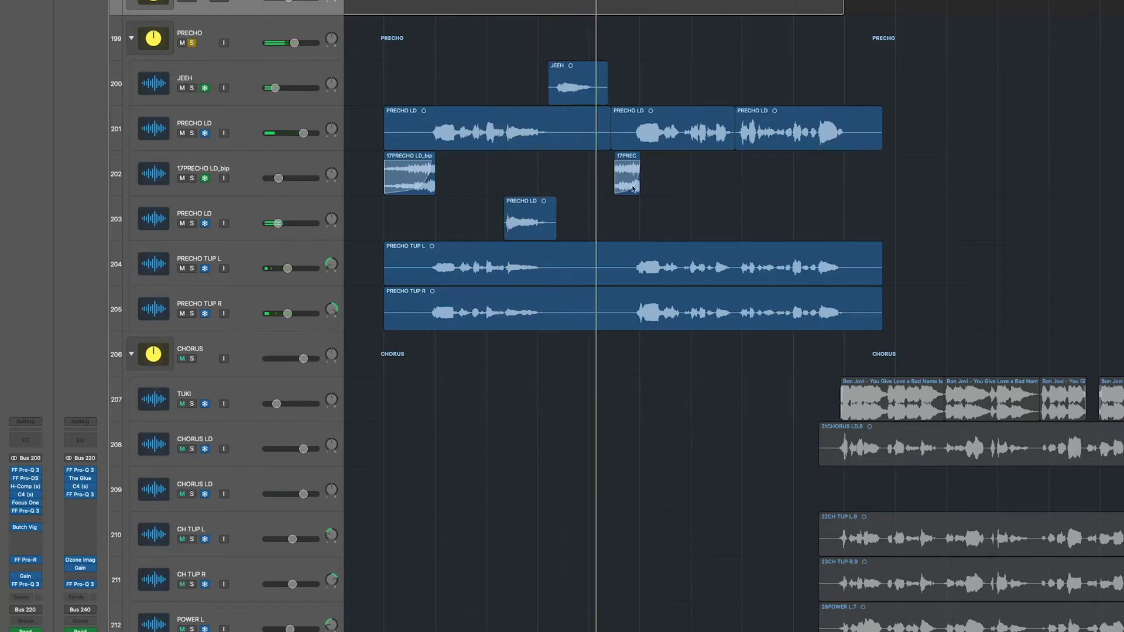
{"action": "scroll", "coordinate": [705, 208], "scroll_direction": "right", "scroll_amount": 1}
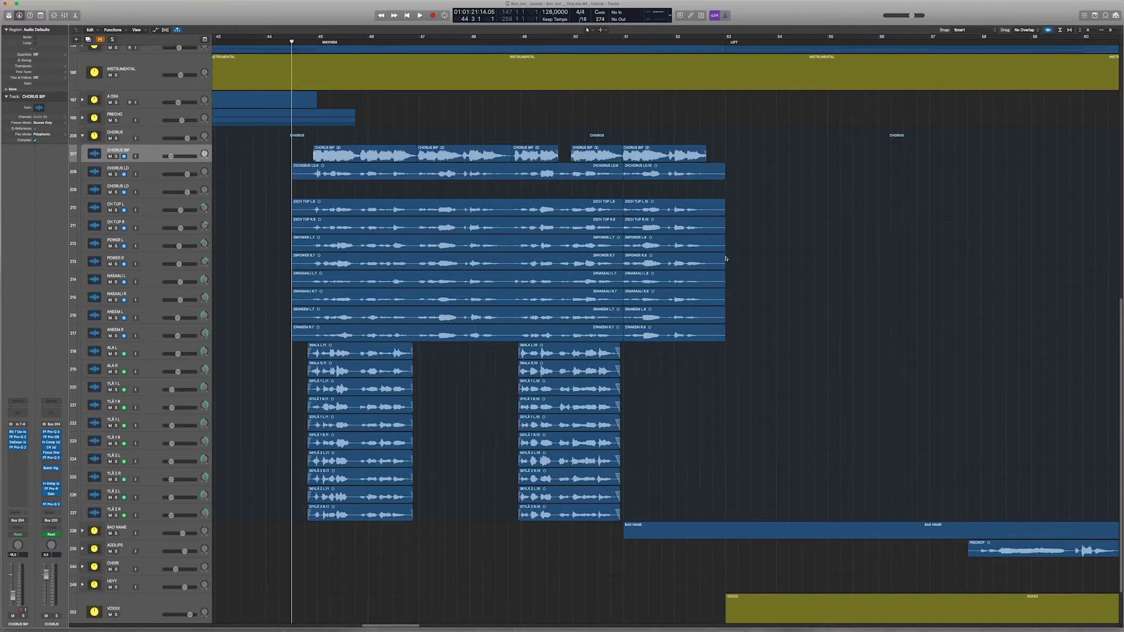
{"action": "left_click", "coordinate": [116, 138]}
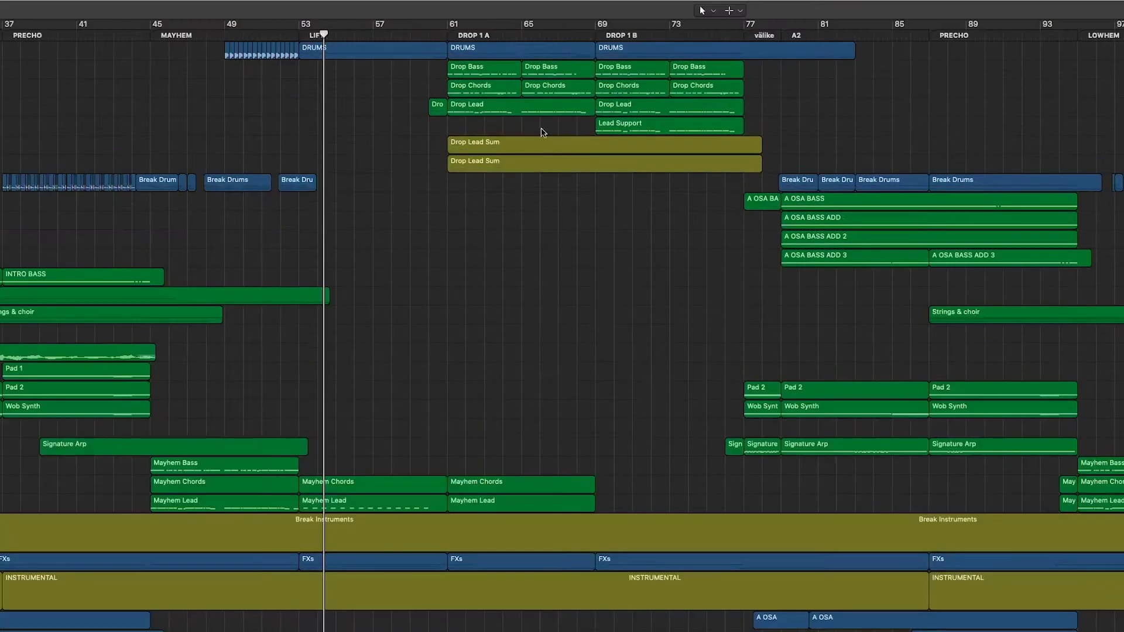
Expand and solo the DRUMS stack, with the playhead at bar 60 just before Drop 1 A
{"action": "left_click", "coordinate": [448, 36]}
{"action": "scroll", "coordinate": [562, 261], "scroll_direction": "up", "scroll_amount": 5}
{"action": "scroll", "coordinate": [392, 273], "scroll_direction": "right", "scroll_amount": 1}
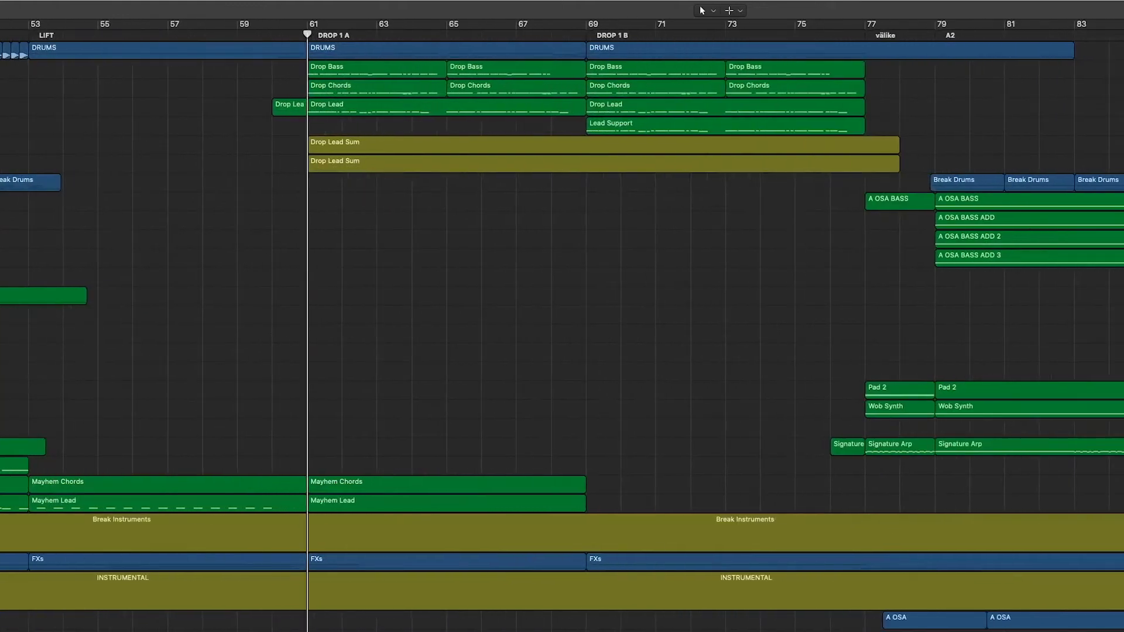
{"action": "left_click", "coordinate": [1, 50]}
{"action": "left_click", "coordinate": [1, 50]}
{"action": "left_click", "coordinate": [280, 32]}
{"action": "scroll", "coordinate": [359, 161], "scroll_direction": "right", "scroll_amount": 2}
{"action": "left_click", "coordinate": [208, 97]}
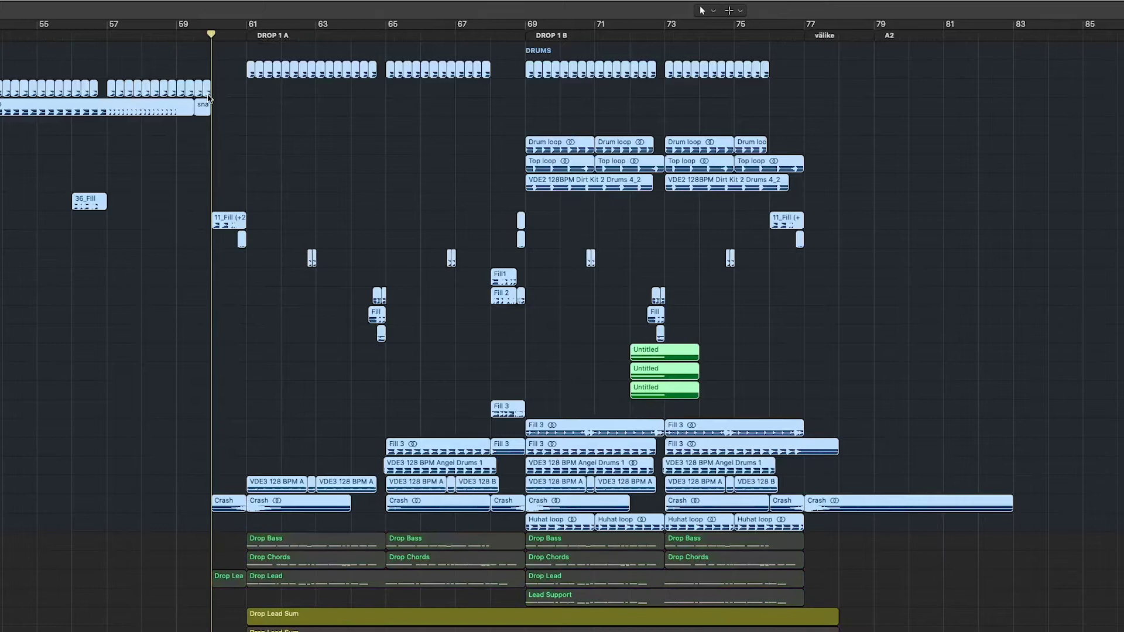
{"action": "scroll", "coordinate": [316, 163], "scroll_direction": "up", "scroll_amount": 3}
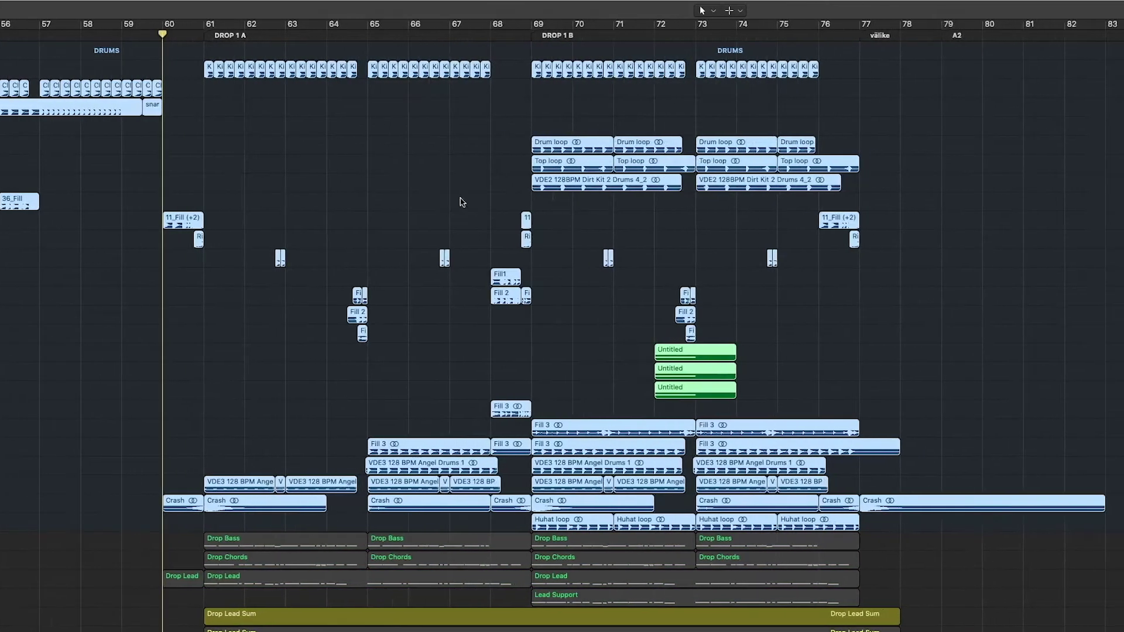
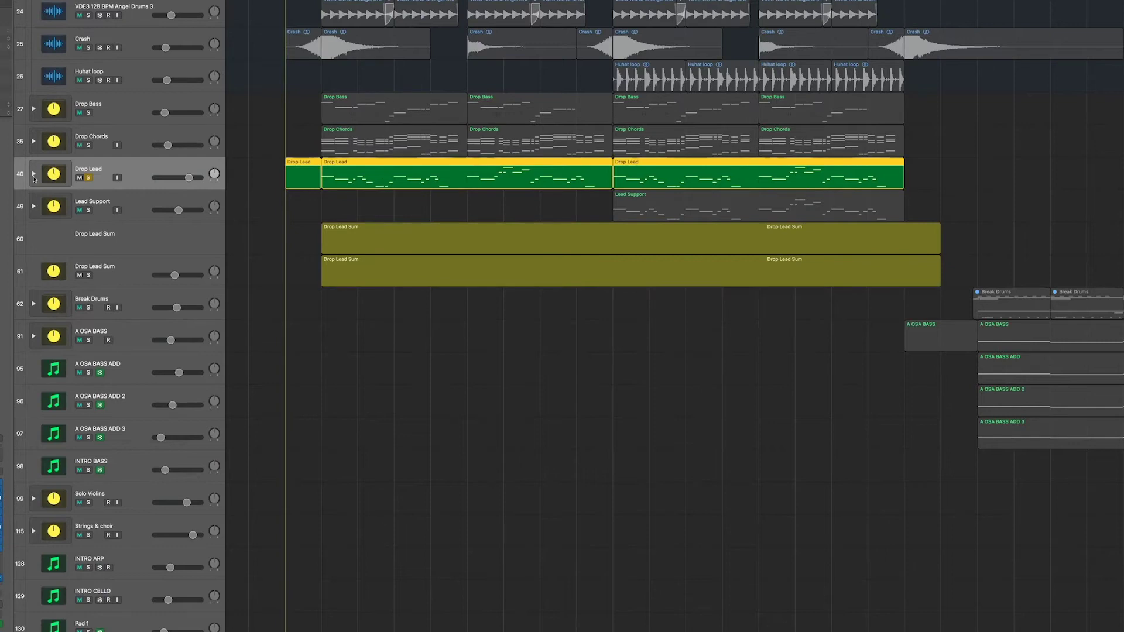
Expand the Drop Lead and Lead Support stacks to show their individual layers
{"action": "left_click", "coordinate": [33, 174]}
{"action": "scroll", "coordinate": [223, 267], "scroll_direction": "down", "scroll_amount": 1}
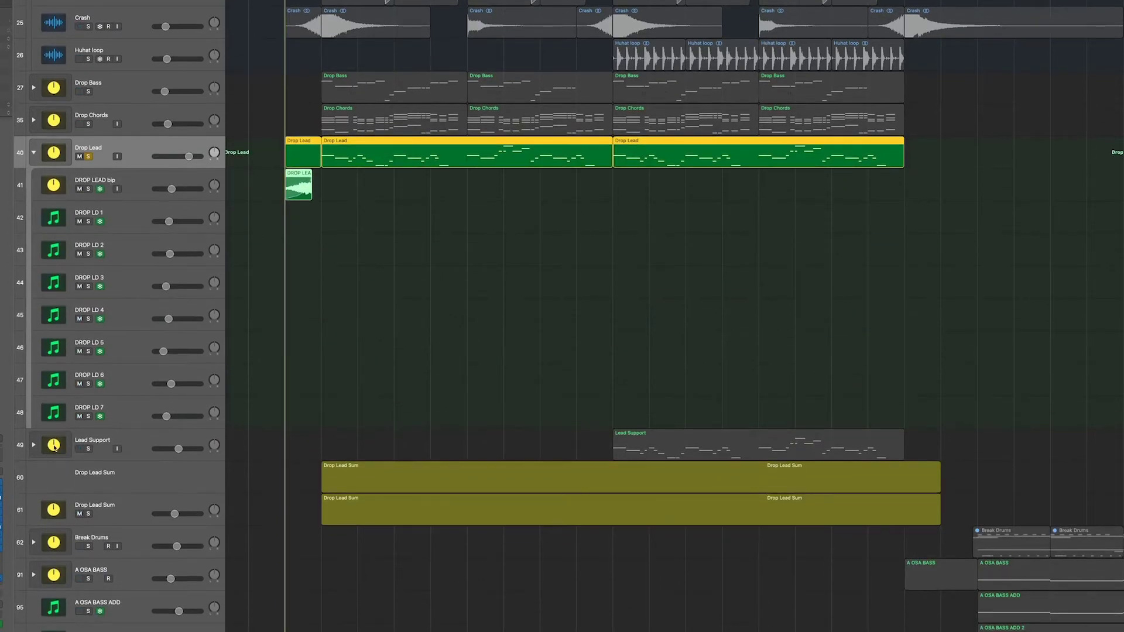
{"action": "left_click", "coordinate": [33, 446]}
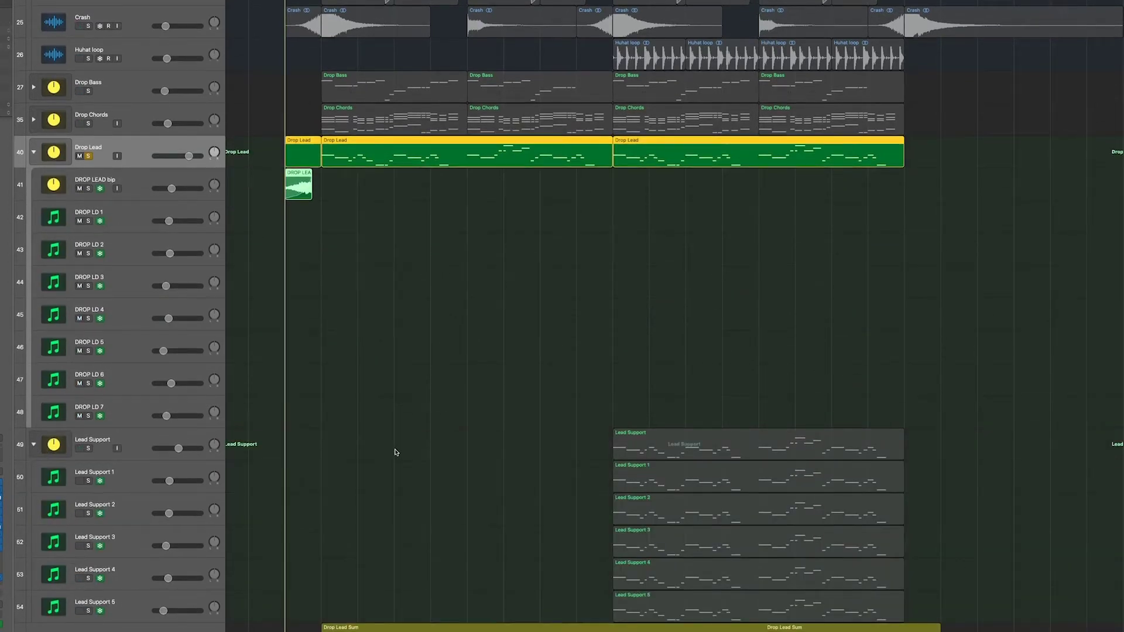
{"action": "scroll", "coordinate": [395, 453], "scroll_direction": "down", "scroll_amount": 2}
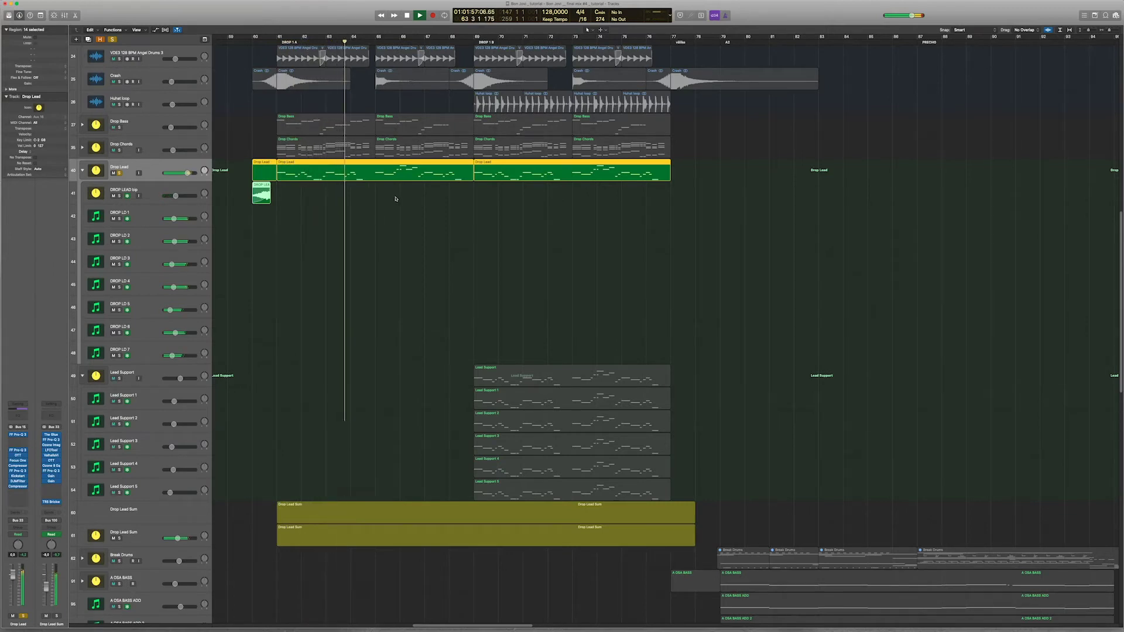
Show the Drop Lead regions in the Piano Roll together with their Pitch Bend automation lane
{"action": "key", "text": "p"}
{"action": "left_click_drag", "start_coordinate": [497, 426], "coordinate": [475, 343]}
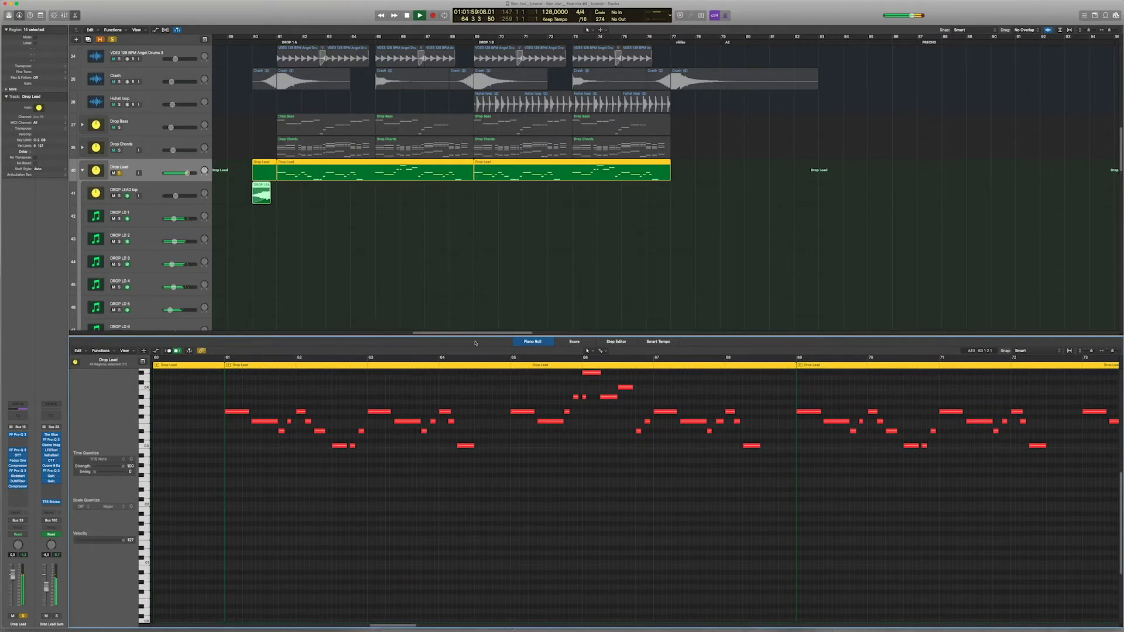
{"action": "left_click", "coordinate": [156, 351]}
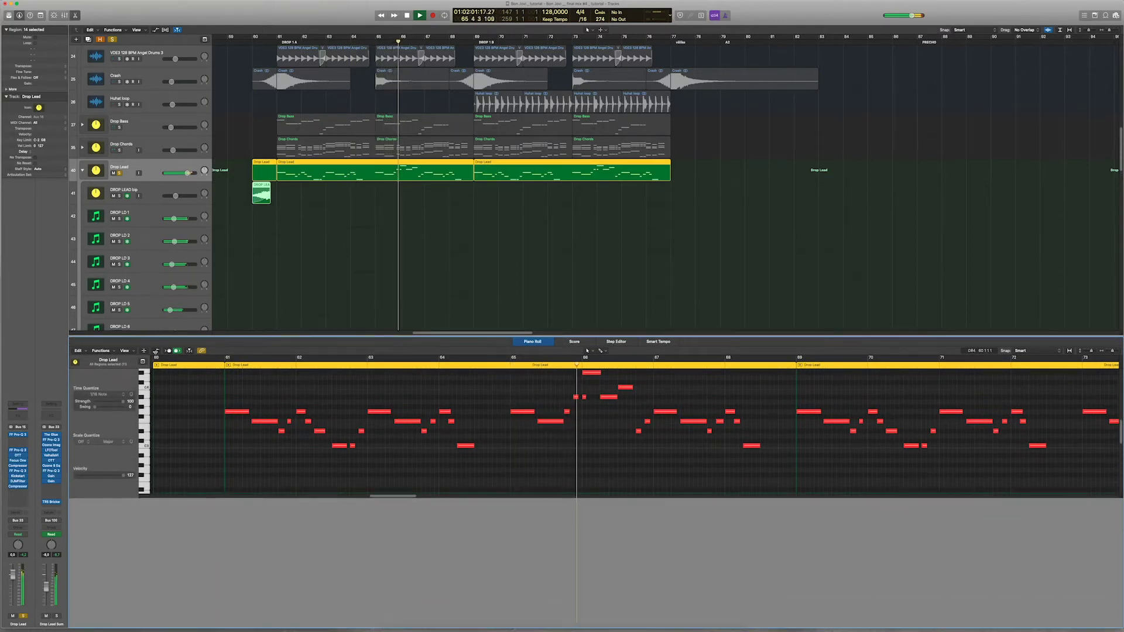
{"action": "left_click", "coordinate": [140, 560]}
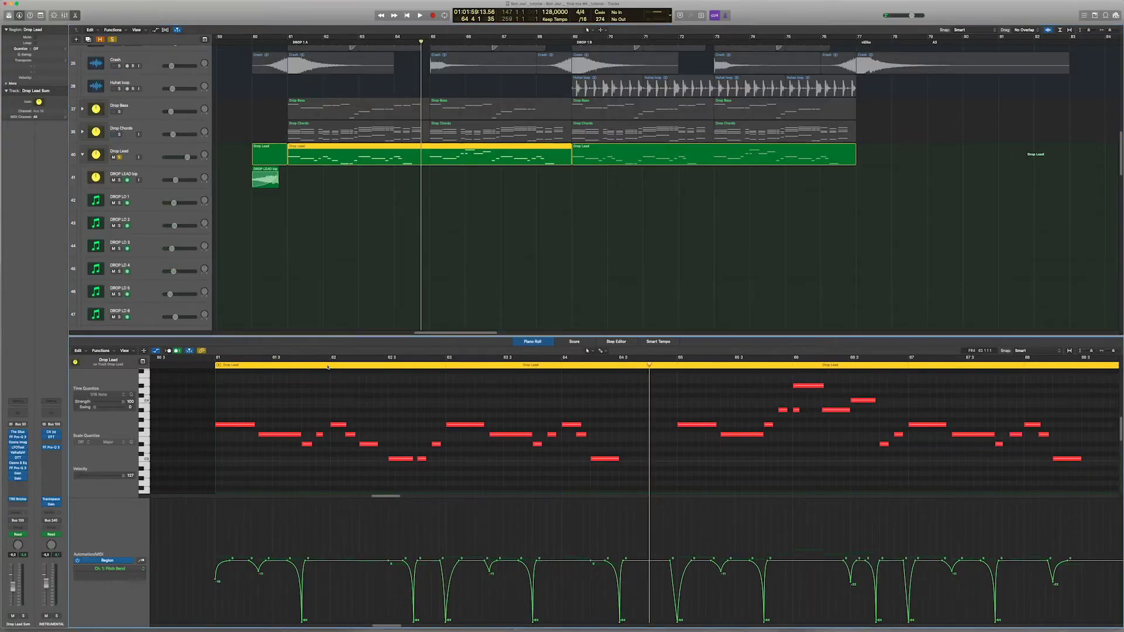
Set the playhead to bar 62 and examine the Drop Lead notes against their pitch bend curves
{"action": "left_click", "coordinate": [328, 365]}
{"action": "scroll", "coordinate": [331, 394], "scroll_direction": "up", "scroll_amount": 5}
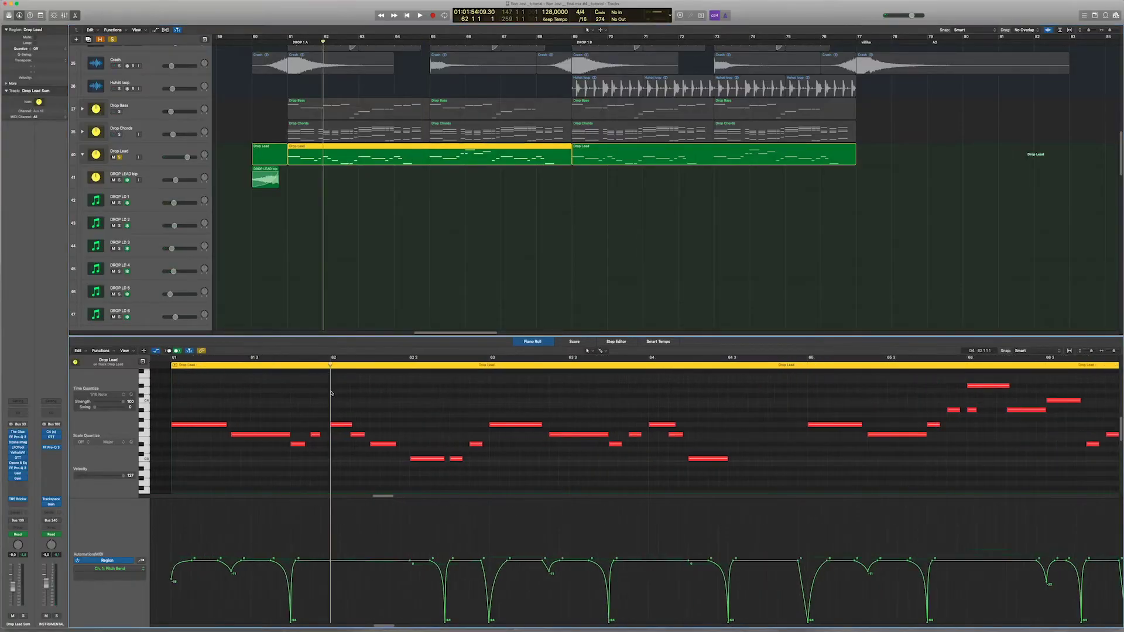
{"action": "scroll", "coordinate": [333, 397], "scroll_direction": "down", "scroll_amount": 3}
{"action": "scroll", "coordinate": [333, 397], "scroll_direction": "up", "scroll_amount": 3}
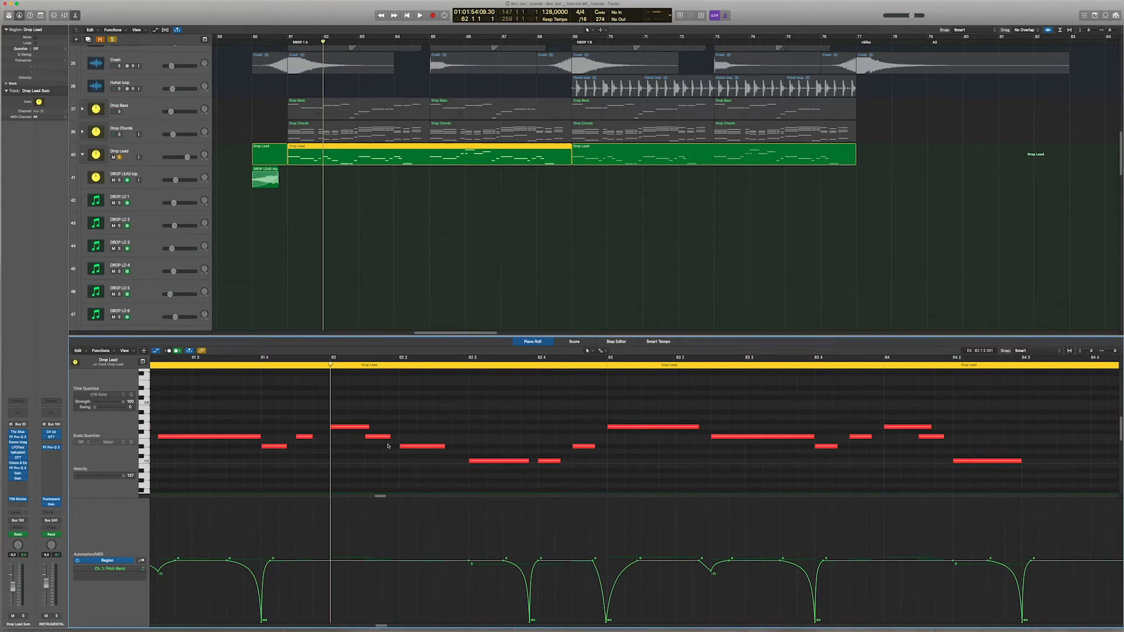
{"action": "scroll", "coordinate": [431, 458], "scroll_direction": "down", "scroll_amount": 8}
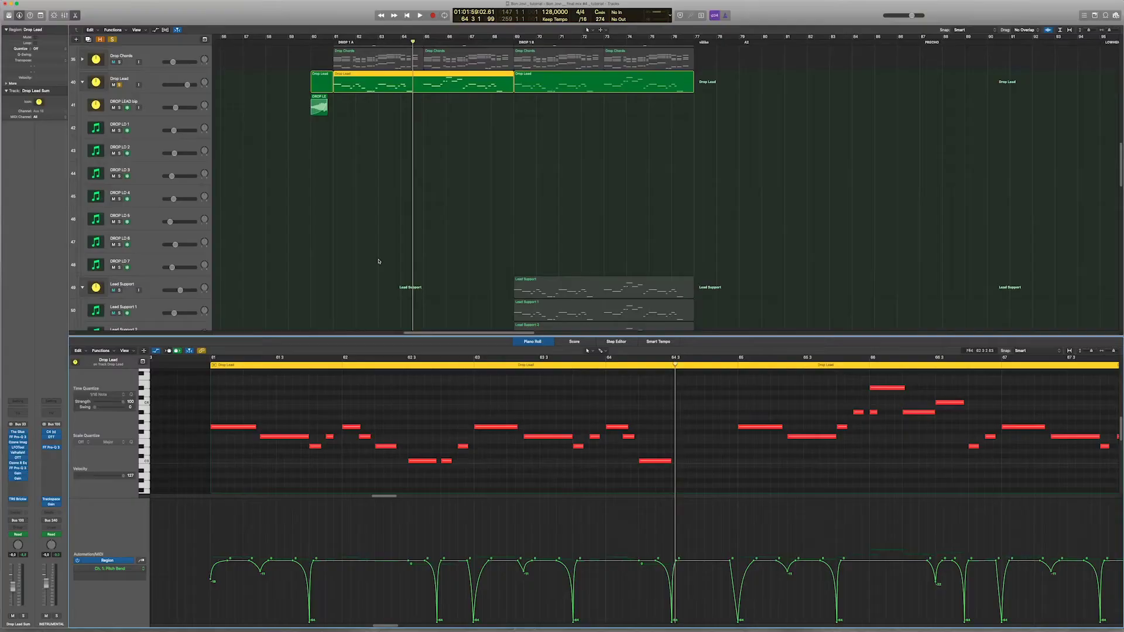
Display track automation in the arrangement and expand the automation lanes of the Drop Lead Sum track
{"action": "scroll", "coordinate": [137, 182], "scroll_direction": "down", "scroll_amount": 5}
{"action": "left_click", "coordinate": [155, 30]}
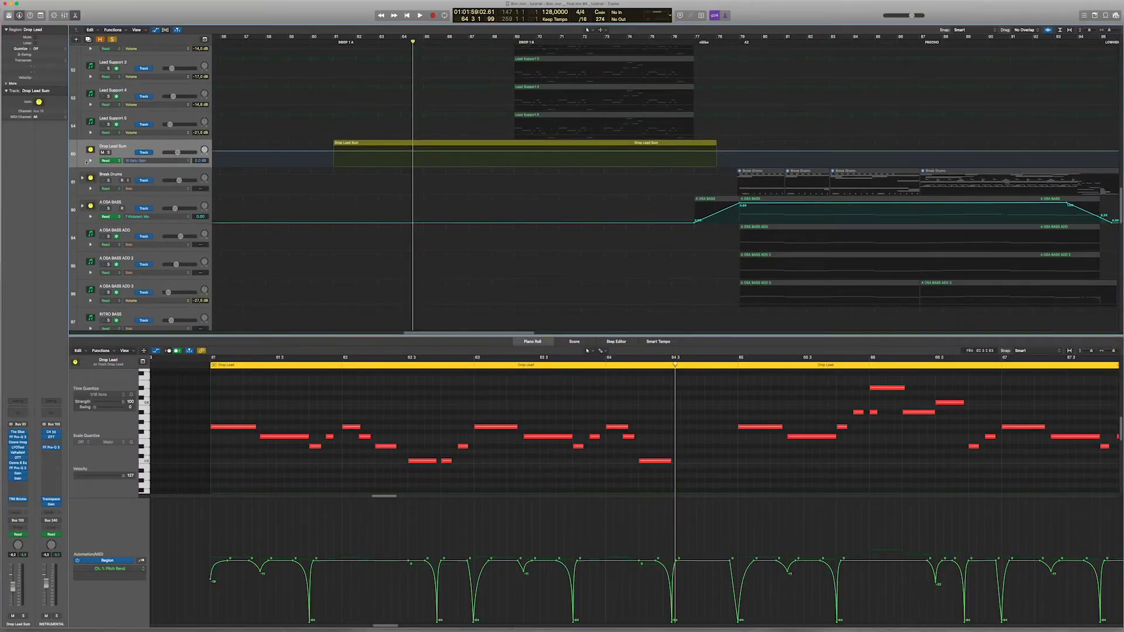
{"action": "left_click", "coordinate": [90, 161]}
{"action": "key", "text": "super+Right"}
{"action": "key", "text": "super+Right"}
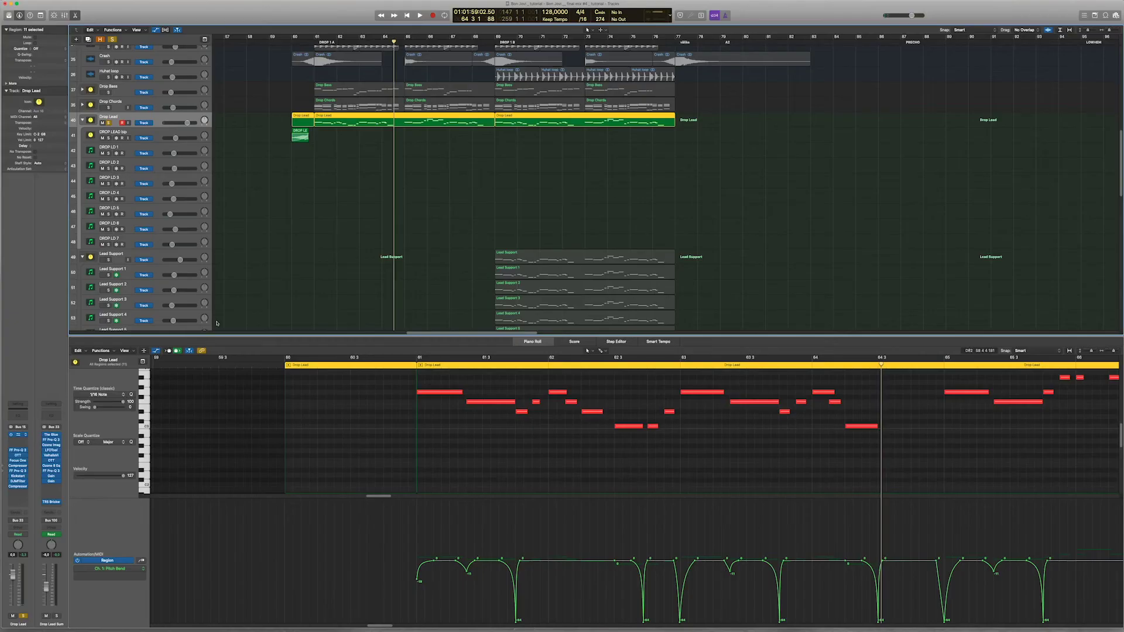
Review the Focus One plug-in on the Drop Lead channel, placing its window over the arrangement
{"action": "left_click_drag", "start_coordinate": [180, 10], "coordinate": [317, 35]}
{"action": "left_click", "coordinate": [149, 36]}
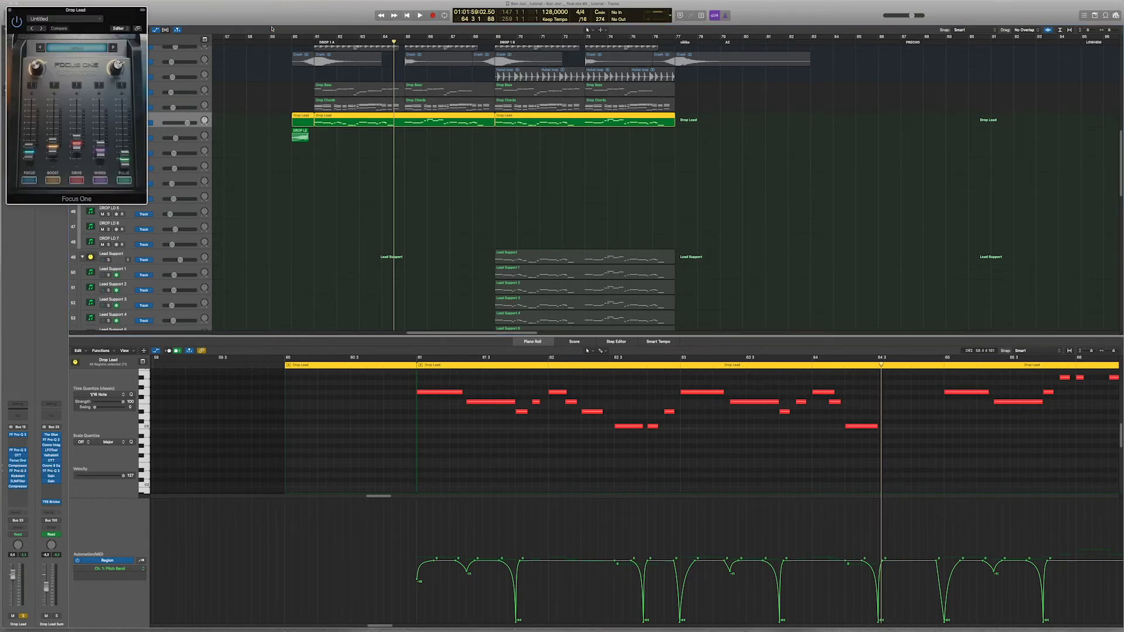
{"action": "left_click_drag", "start_coordinate": [120, 17], "coordinate": [434, 140]}
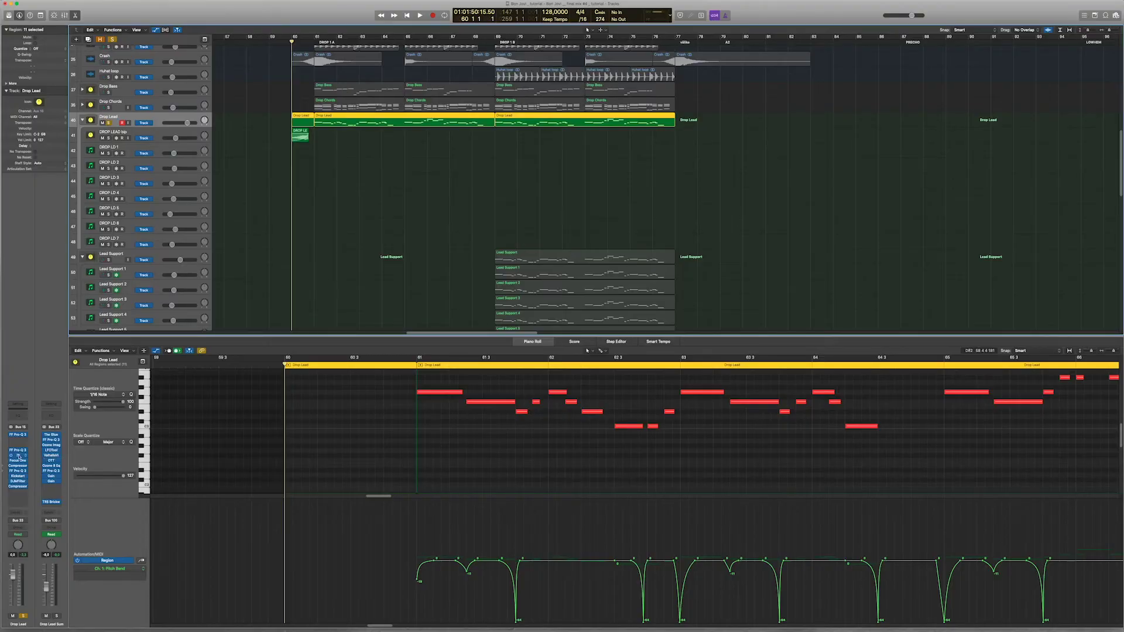
Review the OTT compressor settings on the Drop Lead channel and close its window
{"action": "left_click", "coordinate": [18, 456]}
{"action": "left_click_drag", "start_coordinate": [68, 13], "coordinate": [339, 180]}
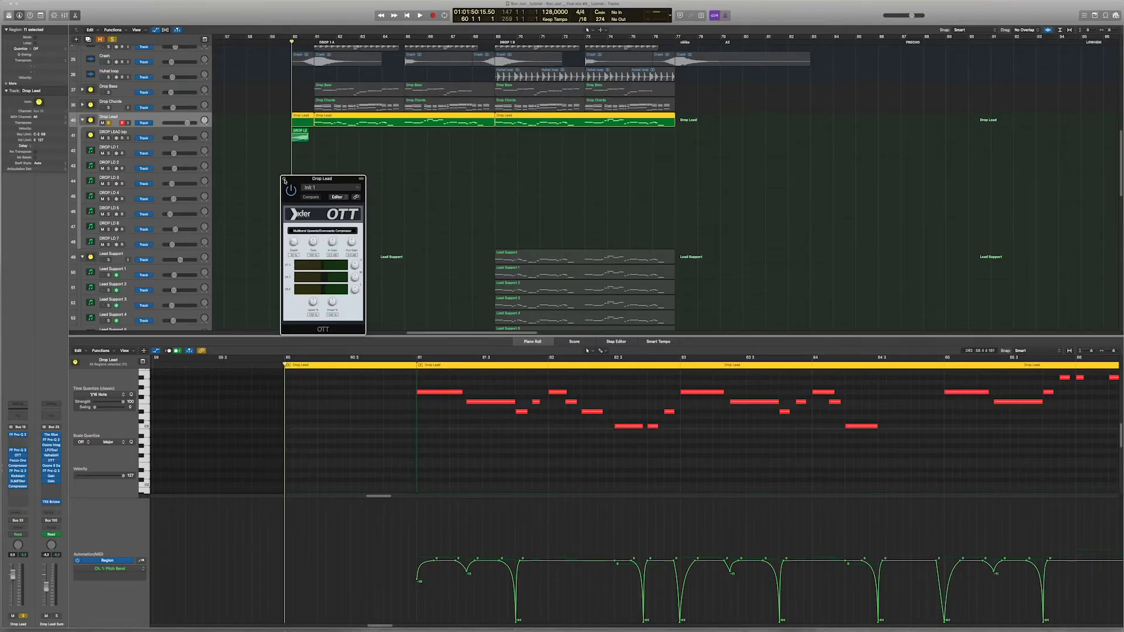
{"action": "left_click", "coordinate": [284, 179]}
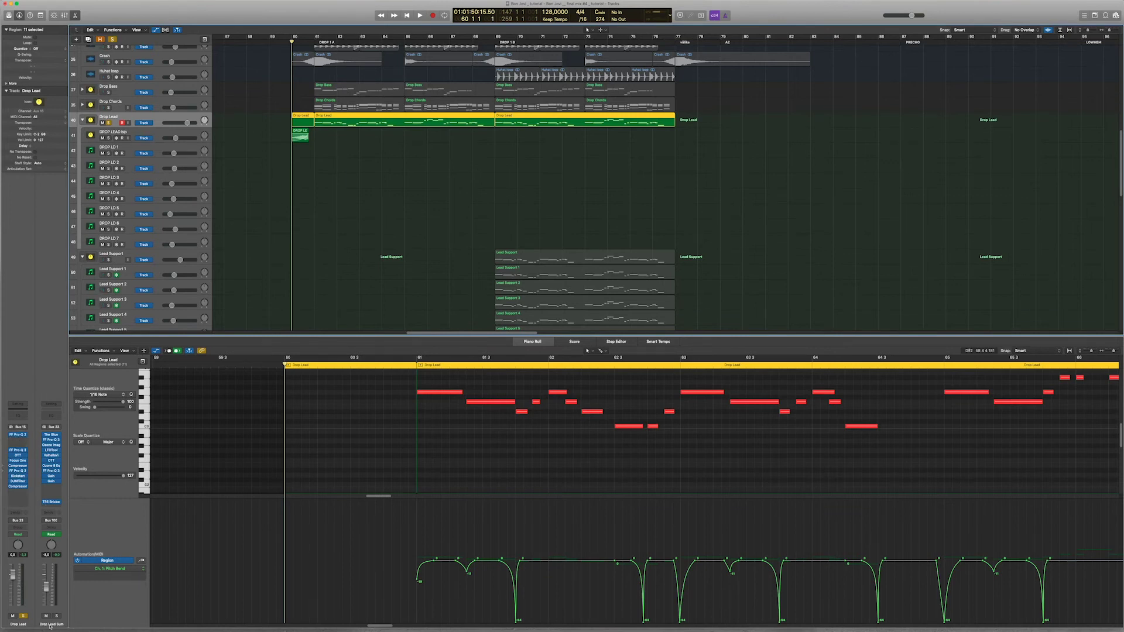
Select the Drop Lead Sum track and show its The Glue compressor beside the channel strips
{"action": "scroll", "coordinate": [210, 300], "scroll_direction": "down", "scroll_amount": 5}
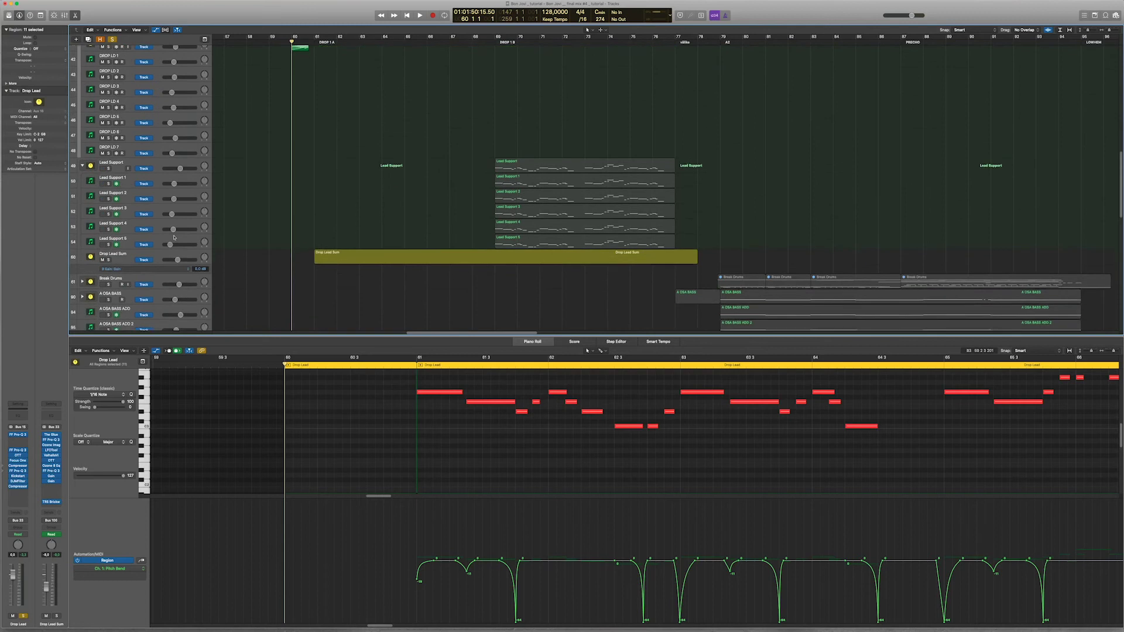
{"action": "left_click", "coordinate": [125, 227]}
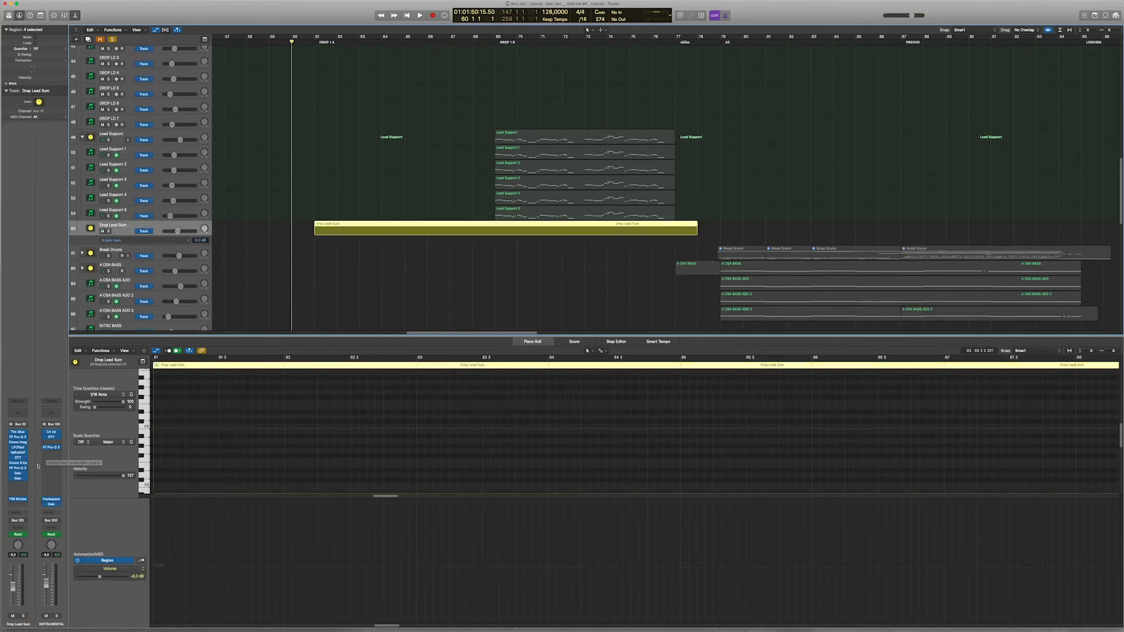
{"action": "left_click", "coordinate": [17, 432]}
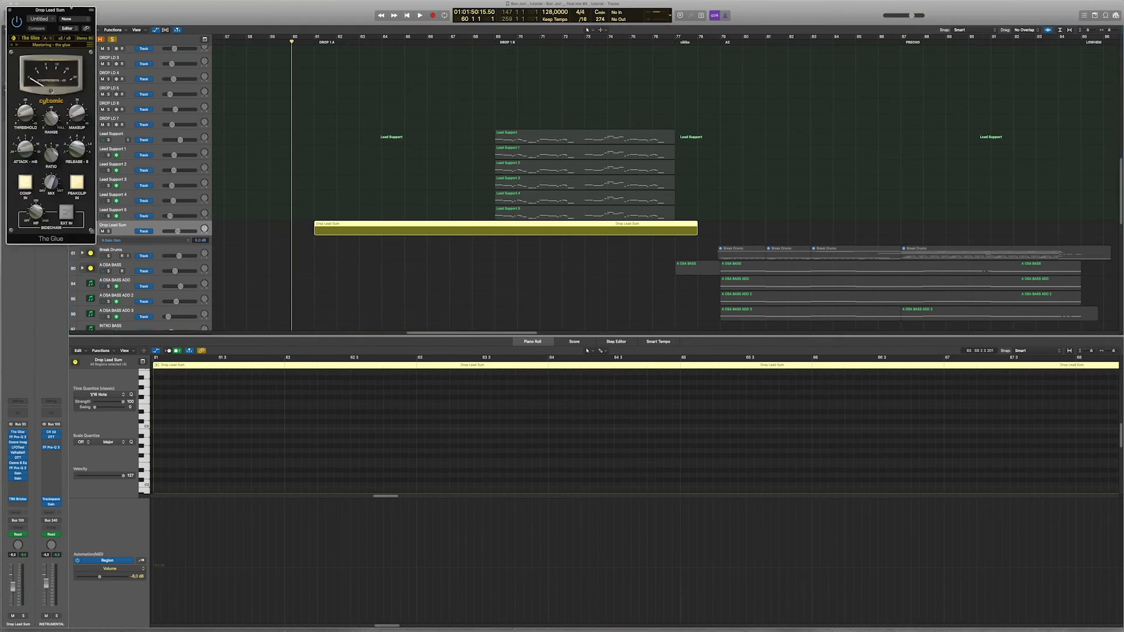
{"action": "left_click_drag", "start_coordinate": [71, 8], "coordinate": [215, 58]}
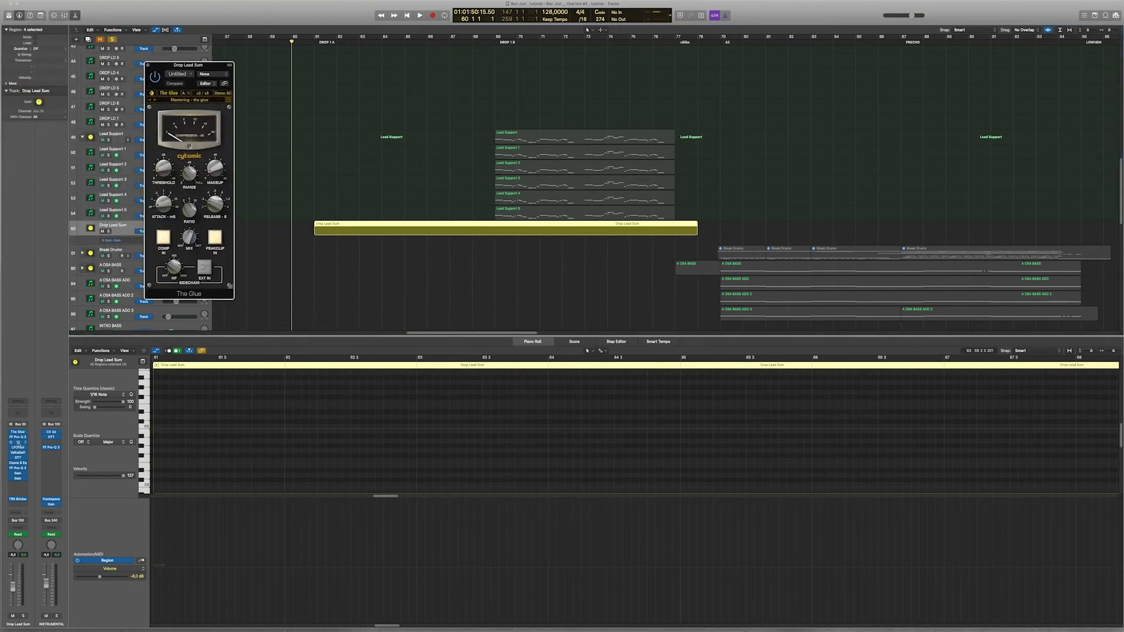
Review the Ozone Imager and ValhallaVintageVerb plug-ins on Drop Lead Sum, and close the Ozone Imager window
{"action": "left_click", "coordinate": [17, 443]}
{"action": "left_click_drag", "start_coordinate": [111, 15], "coordinate": [347, 136]}
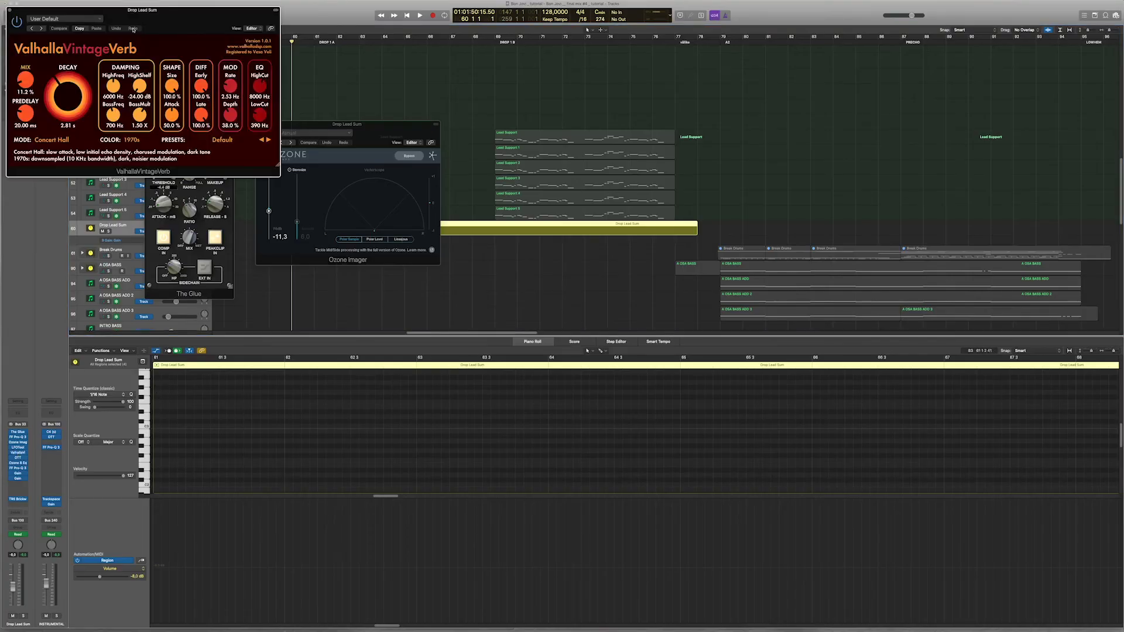
{"action": "left_click_drag", "start_coordinate": [134, 29], "coordinate": [606, 144]}
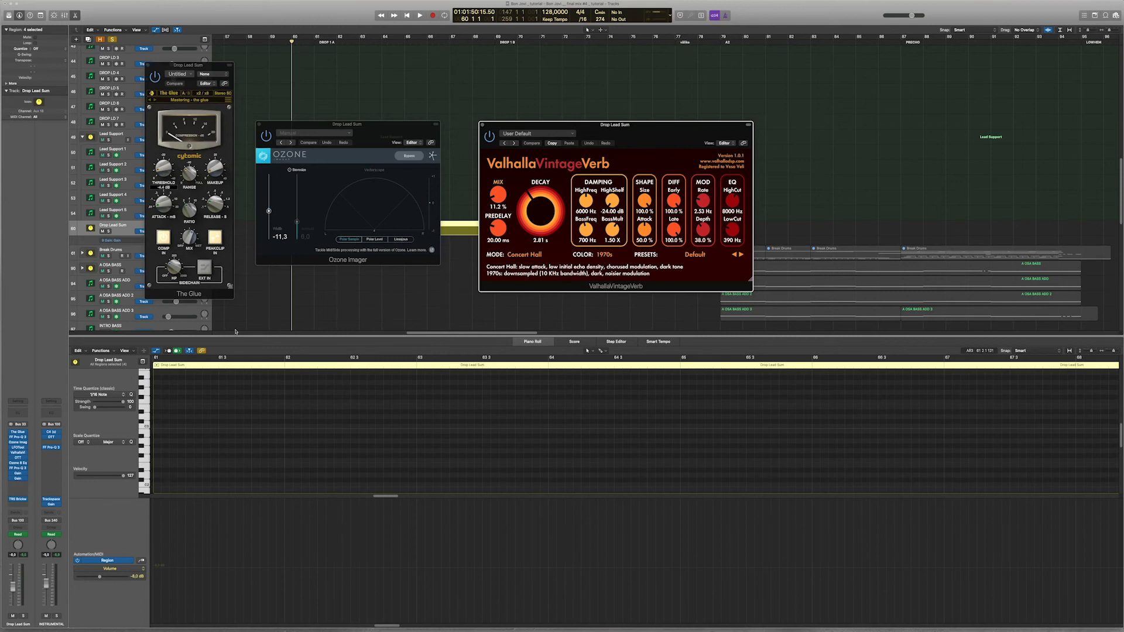
{"action": "left_click", "coordinate": [257, 124]}
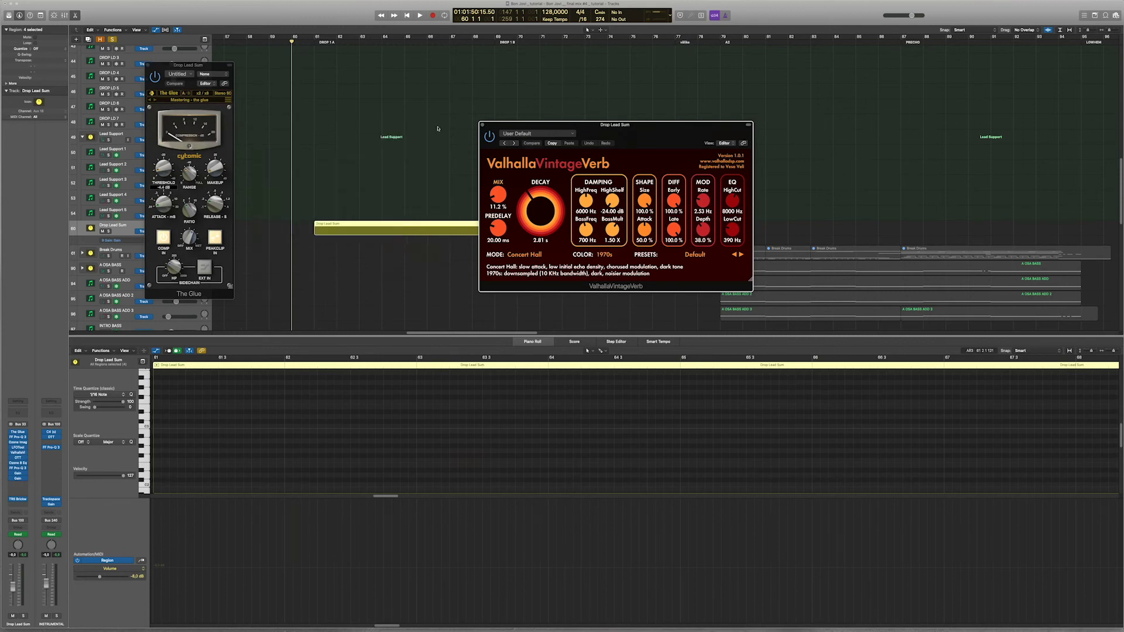